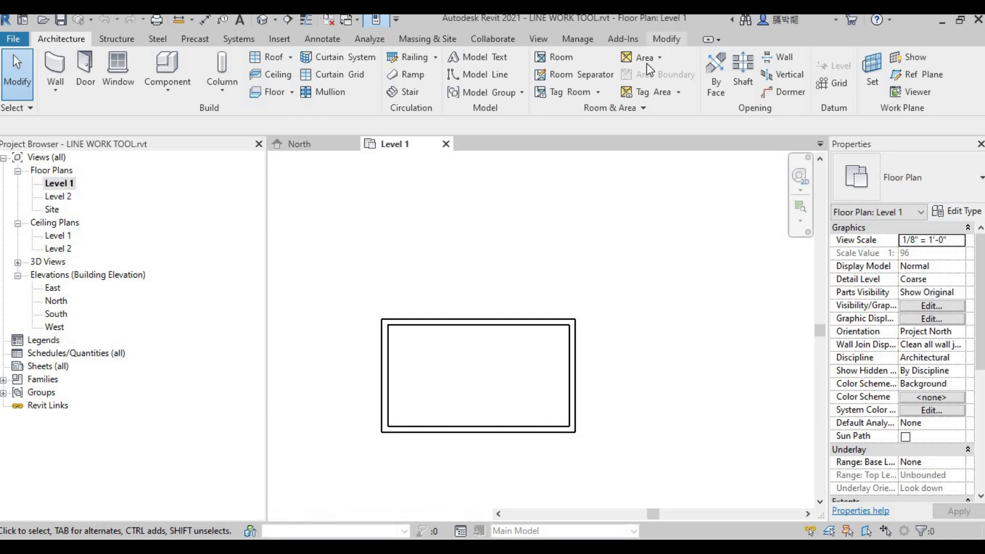
Step: Examine the building's walls and roof in the 3D view and return to the Level 1 floor plan
{"action": "left_click", "coordinate": [666, 39]}
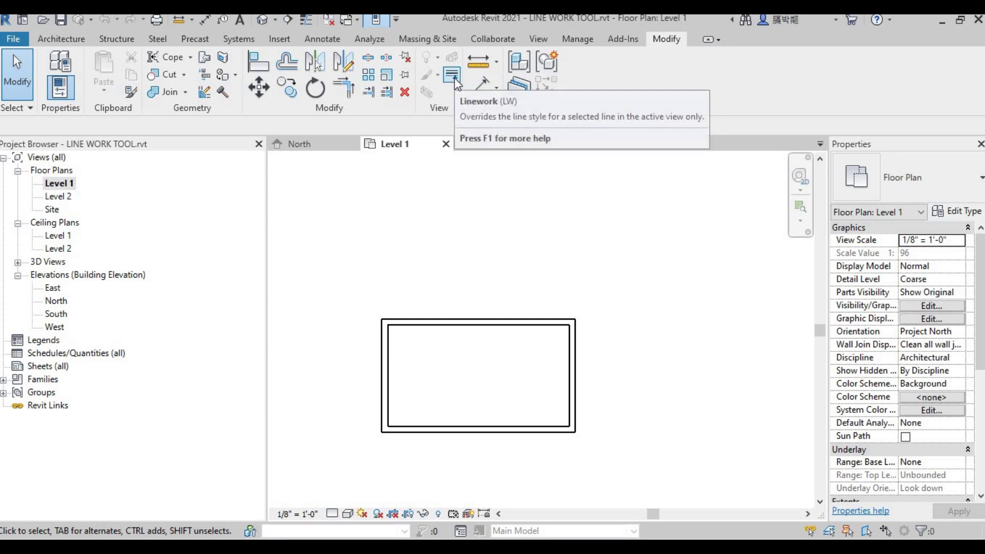
{"action": "scroll", "coordinate": [473, 287], "scroll_direction": "down", "scroll_amount": 2}
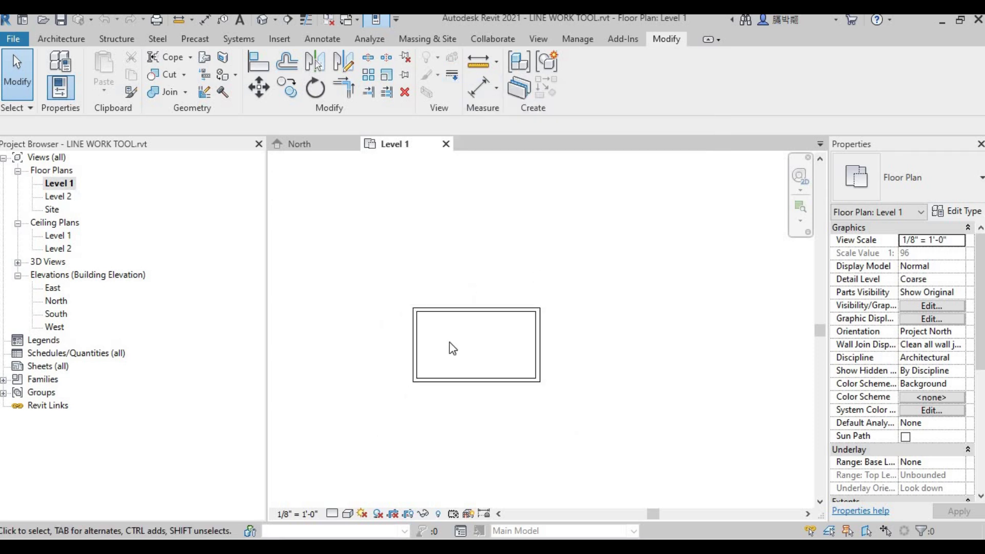
{"action": "scroll", "coordinate": [452, 348], "scroll_direction": "up", "scroll_amount": 2}
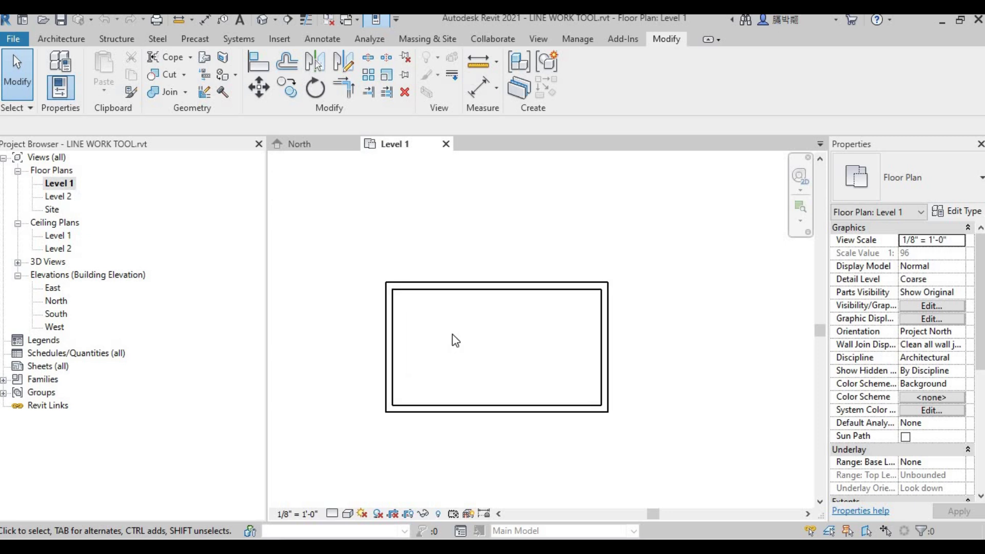
{"action": "scroll", "coordinate": [463, 299], "scroll_direction": "down", "scroll_amount": 1}
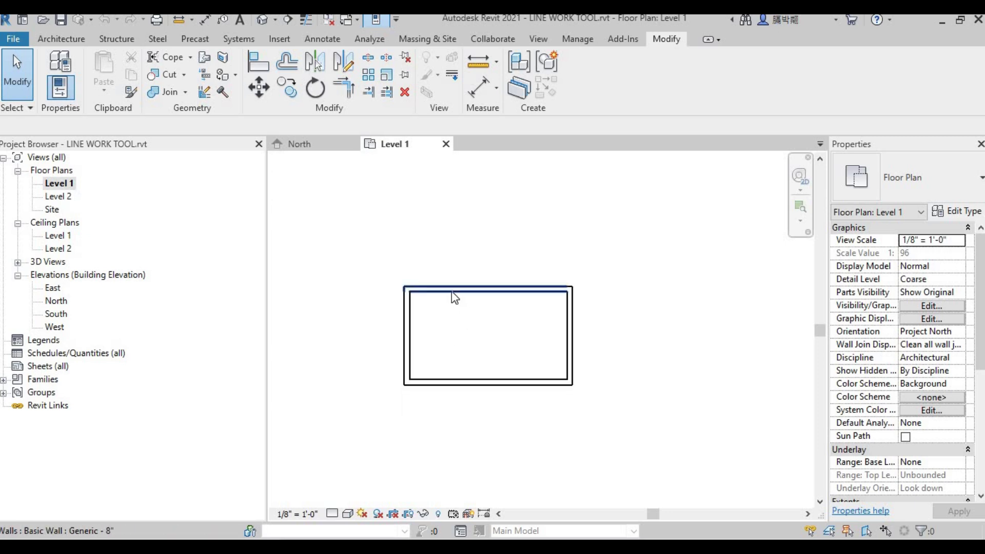
{"action": "scroll", "coordinate": [456, 297], "scroll_direction": "up", "scroll_amount": 1}
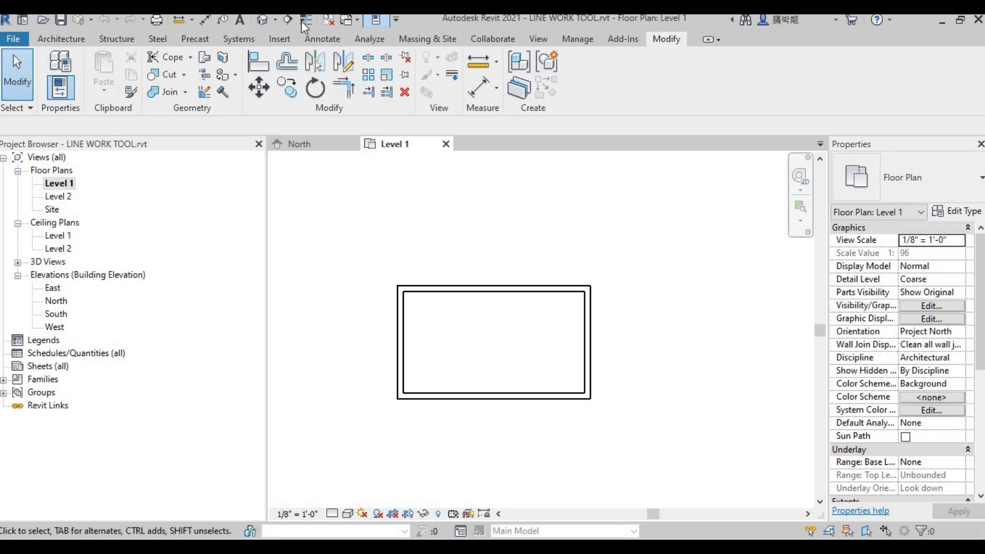
{"action": "left_click", "coordinate": [374, 23]}
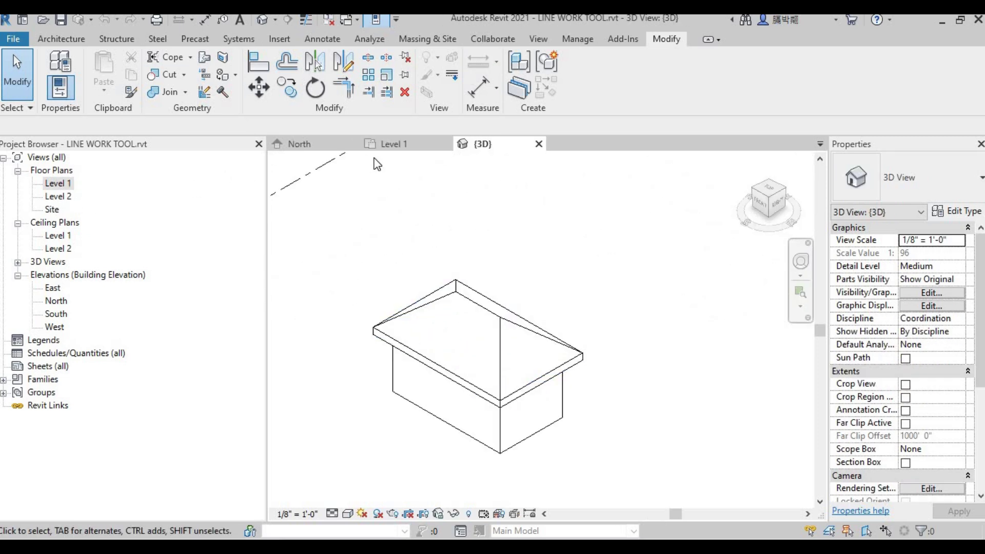
{"action": "left_click", "coordinate": [408, 149]}
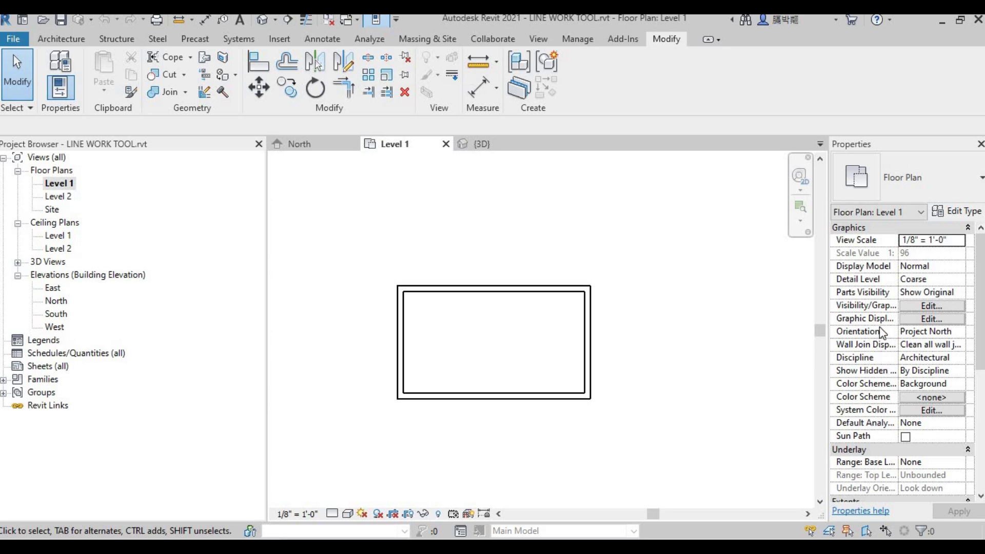
Step: Set the underlay range base level of the Level 1 floor plan to Level 2
{"action": "scroll", "coordinate": [897, 376], "scroll_direction": "down", "scroll_amount": 2}
{"action": "scroll", "coordinate": [896, 359], "scroll_direction": "down", "scroll_amount": 3}
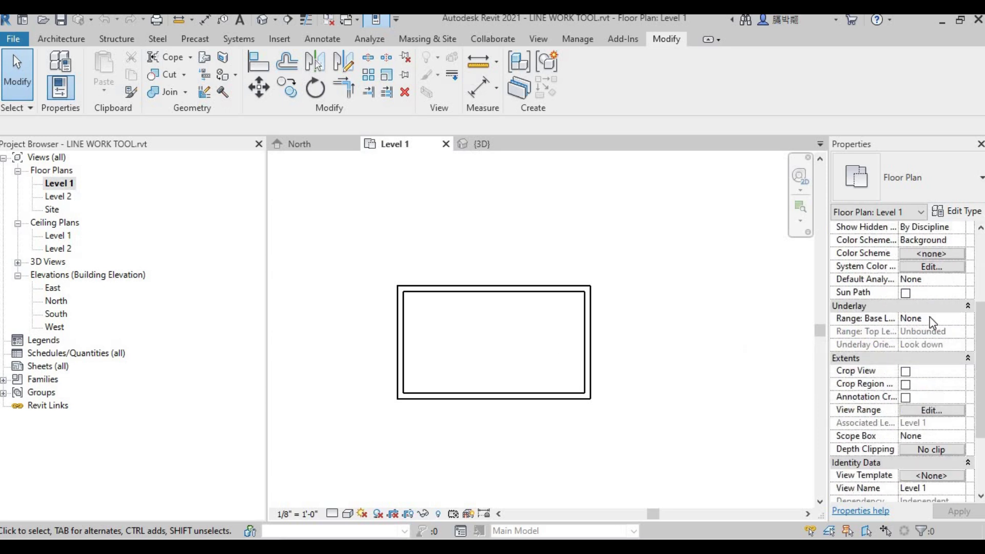
{"action": "left_click", "coordinate": [959, 320]}
{"action": "left_click", "coordinate": [959, 319]}
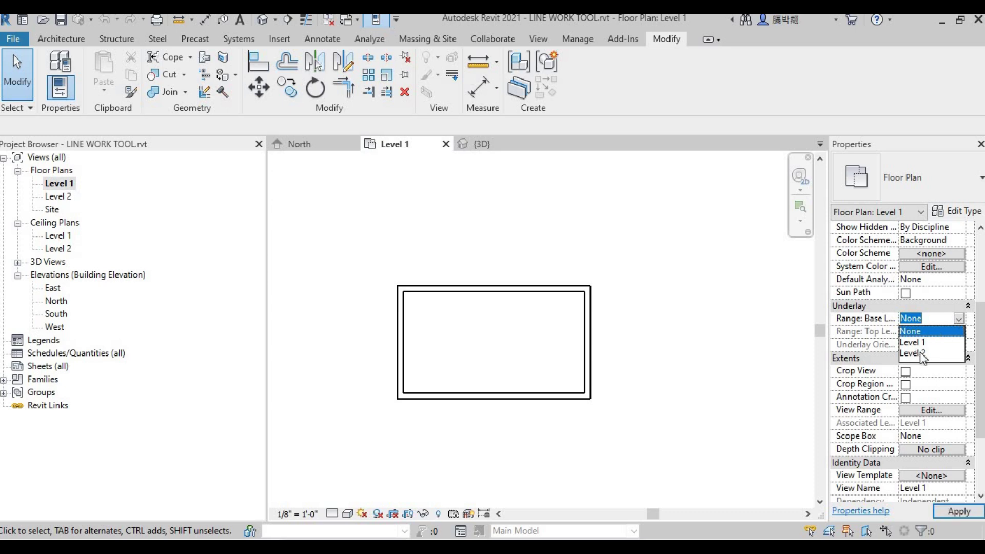
{"action": "left_click", "coordinate": [920, 351]}
Step: Keep the underlay's top level Unbounded, set the underlay orientation to Look up, and apply the view properties
{"action": "left_click", "coordinate": [947, 331]}
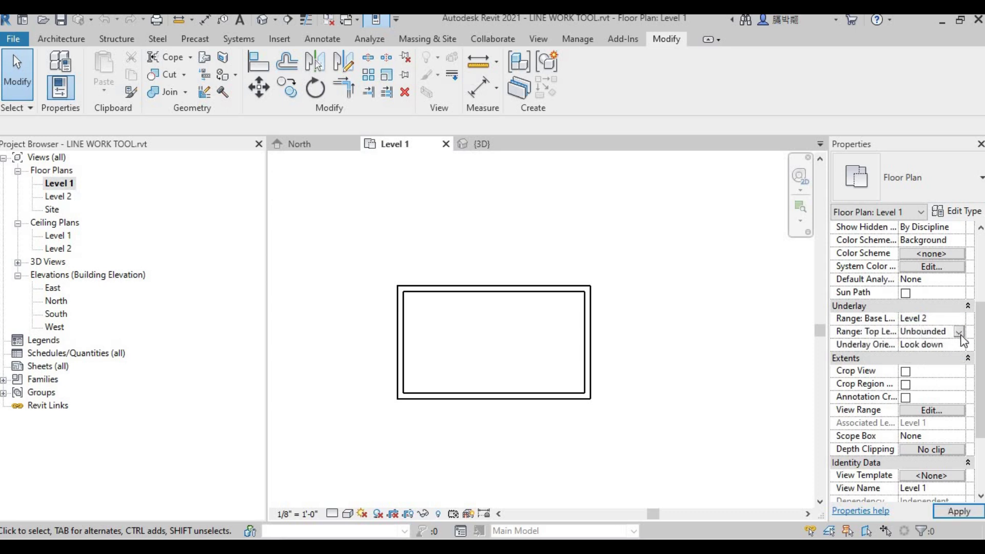
{"action": "left_click", "coordinate": [958, 331]}
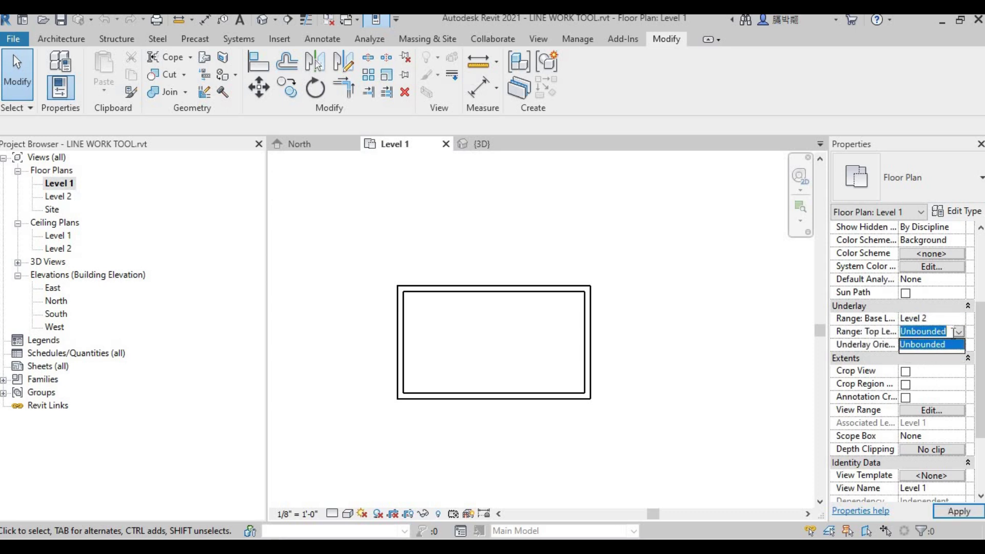
{"action": "left_click", "coordinate": [934, 344]}
{"action": "left_click", "coordinate": [924, 344]}
{"action": "left_click", "coordinate": [959, 345]}
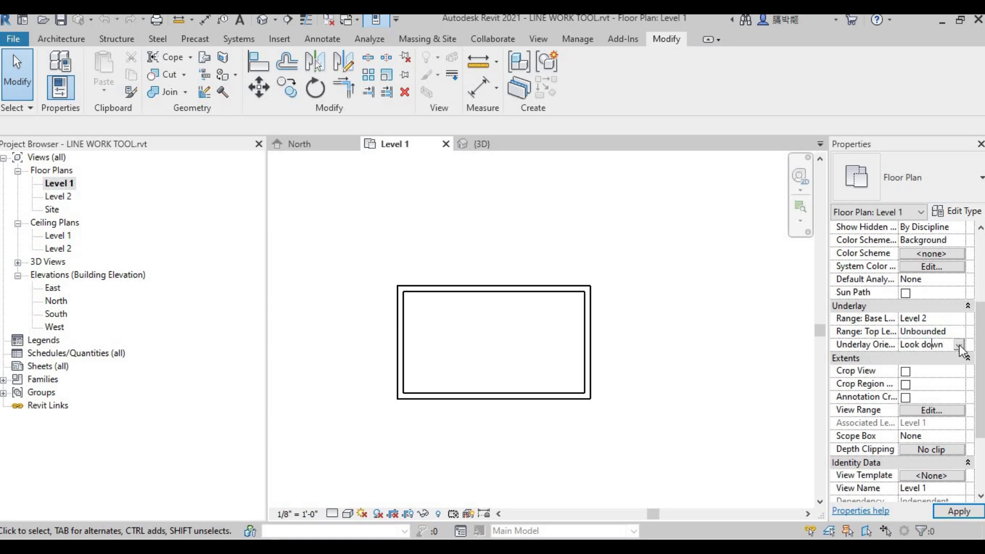
{"action": "left_click", "coordinate": [916, 369]}
{"action": "left_click", "coordinate": [957, 512]}
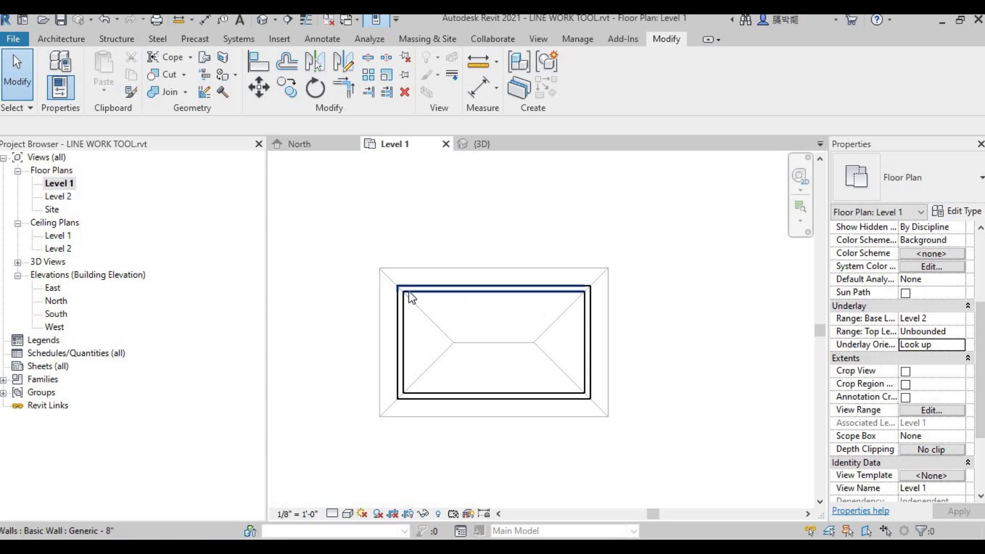
Step: Override the four outer roof edges on Level 1 with the <Hidden Lines> style using Linework, and leave the tool
{"action": "scroll", "coordinate": [410, 296], "scroll_direction": "up", "scroll_amount": 1}
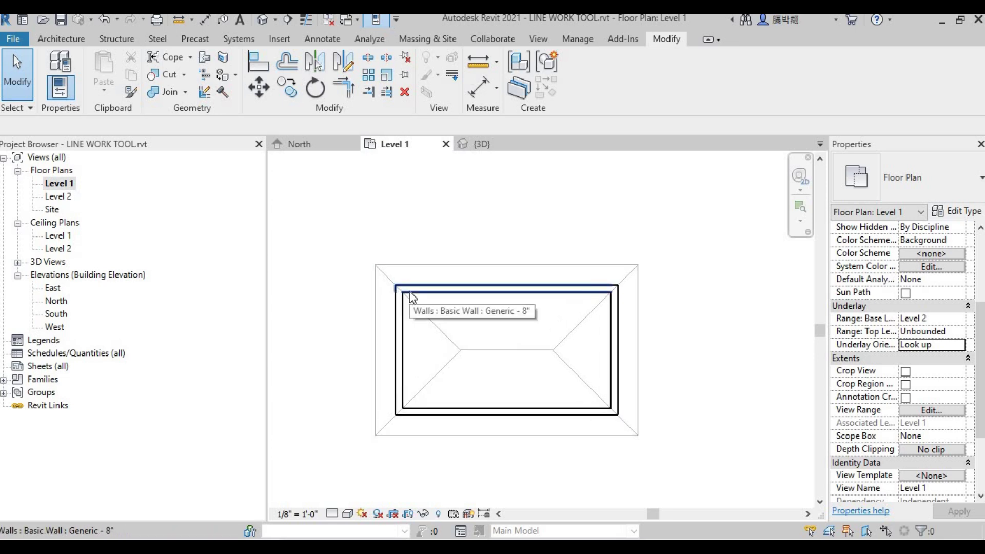
{"action": "left_click", "coordinate": [452, 74]}
{"action": "left_click", "coordinate": [622, 81]}
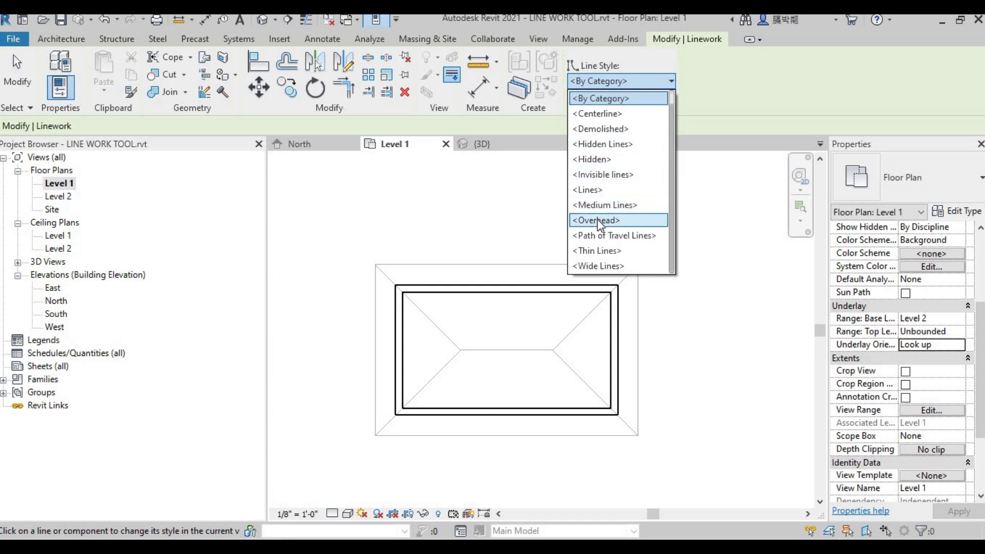
{"action": "scroll", "coordinate": [599, 218], "scroll_direction": "up", "scroll_amount": 1}
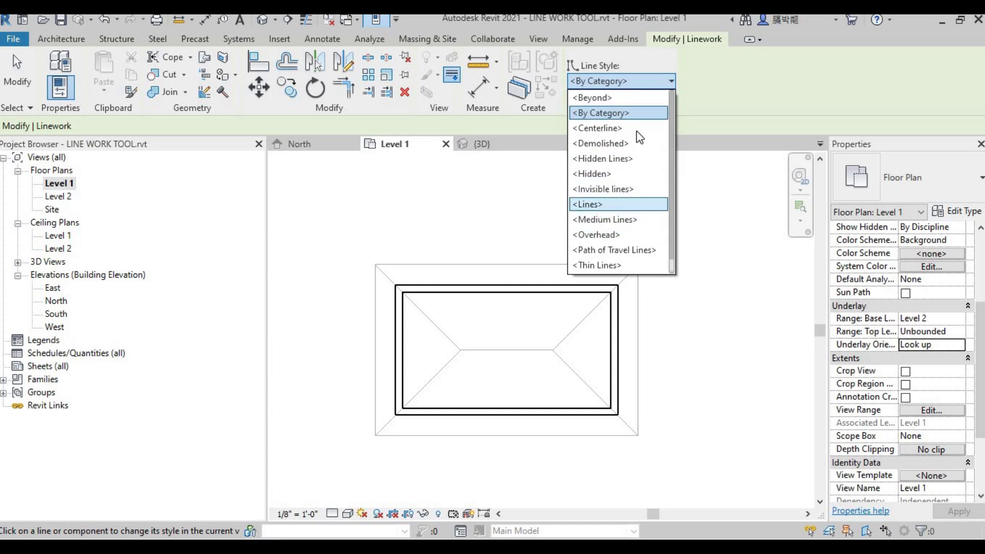
{"action": "left_click", "coordinate": [605, 158]}
{"action": "left_click", "coordinate": [497, 270]}
{"action": "left_click", "coordinate": [376, 329]}
{"action": "left_click", "coordinate": [494, 435]}
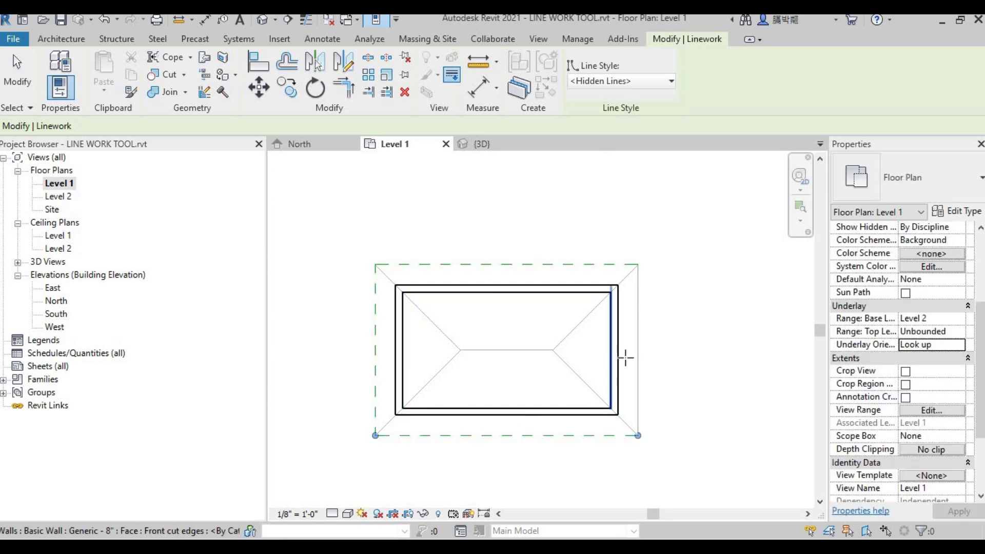
{"action": "left_click", "coordinate": [649, 298]}
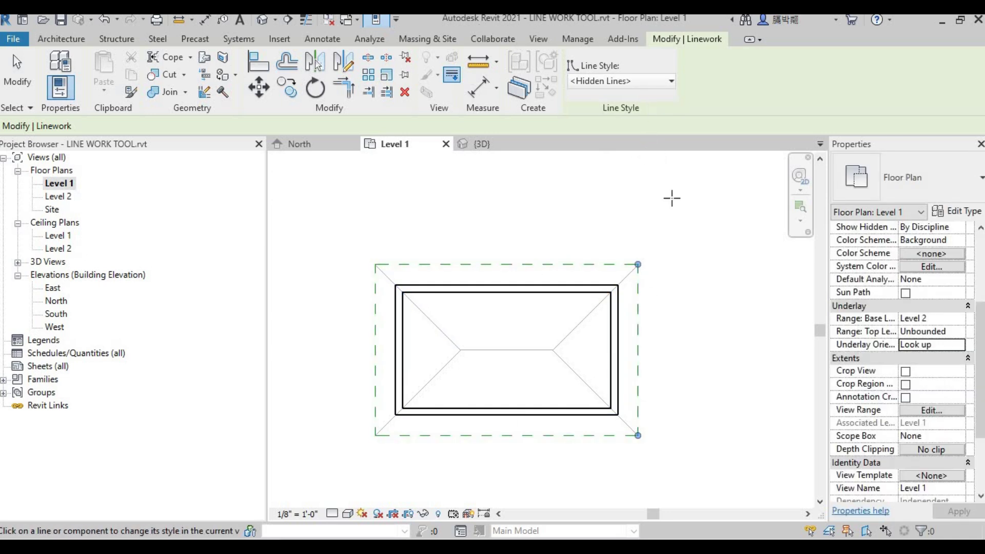
{"action": "right_click", "coordinate": [471, 183]}
{"action": "left_click", "coordinate": [507, 191]}
{"action": "right_click", "coordinate": [506, 188]}
{"action": "left_click", "coordinate": [575, 197]}
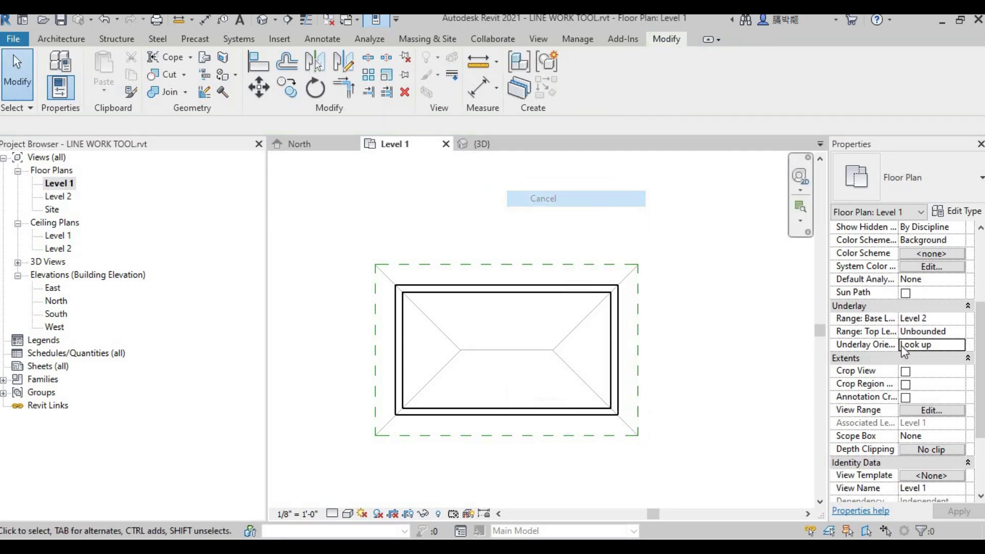
Step: Set the Level 1 floor plan's underlay base level to None and apply the change
{"action": "scroll", "coordinate": [889, 389], "scroll_direction": "down", "scroll_amount": 2}
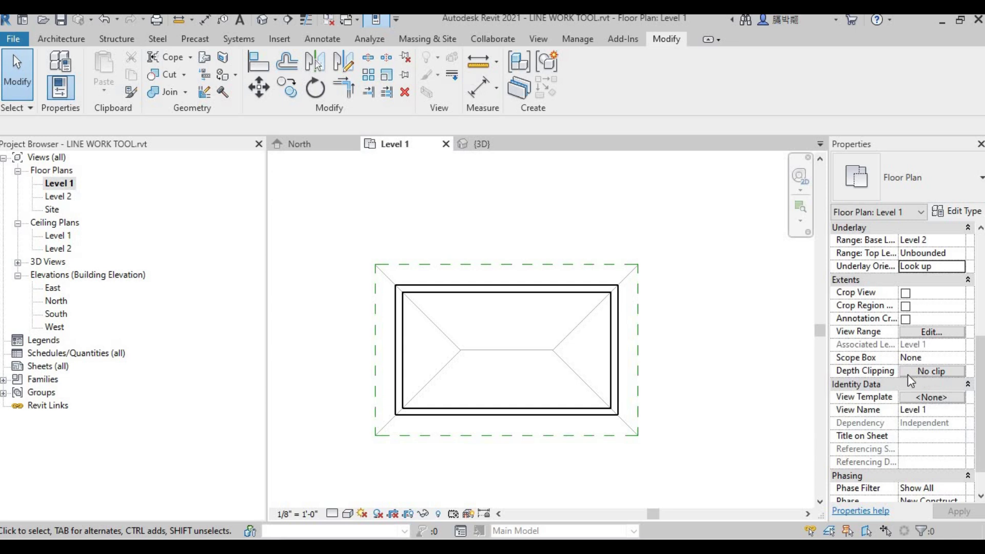
{"action": "scroll", "coordinate": [911, 413], "scroll_direction": "up", "scroll_amount": 3}
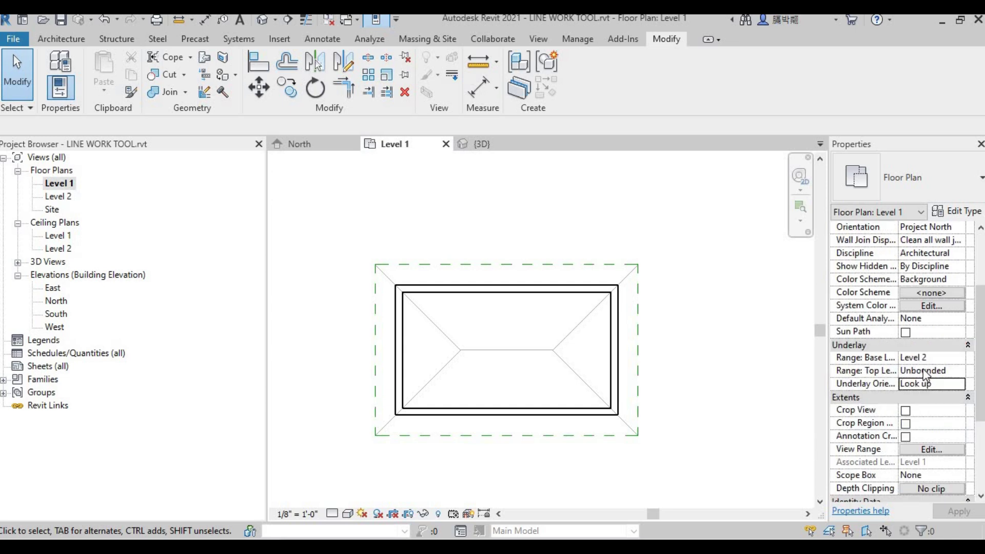
{"action": "left_click", "coordinate": [930, 362]}
{"action": "left_click", "coordinate": [930, 361]}
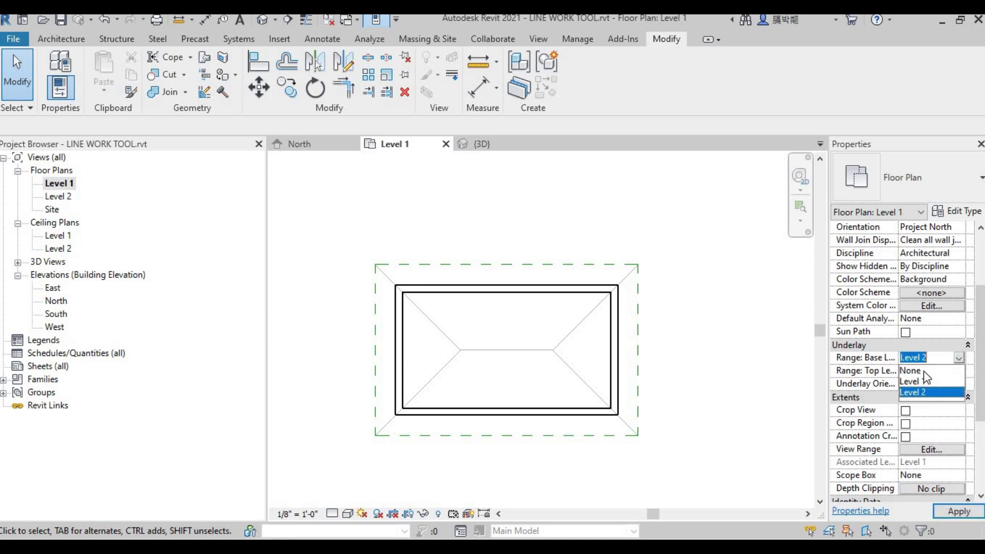
{"action": "left_click", "coordinate": [928, 370]}
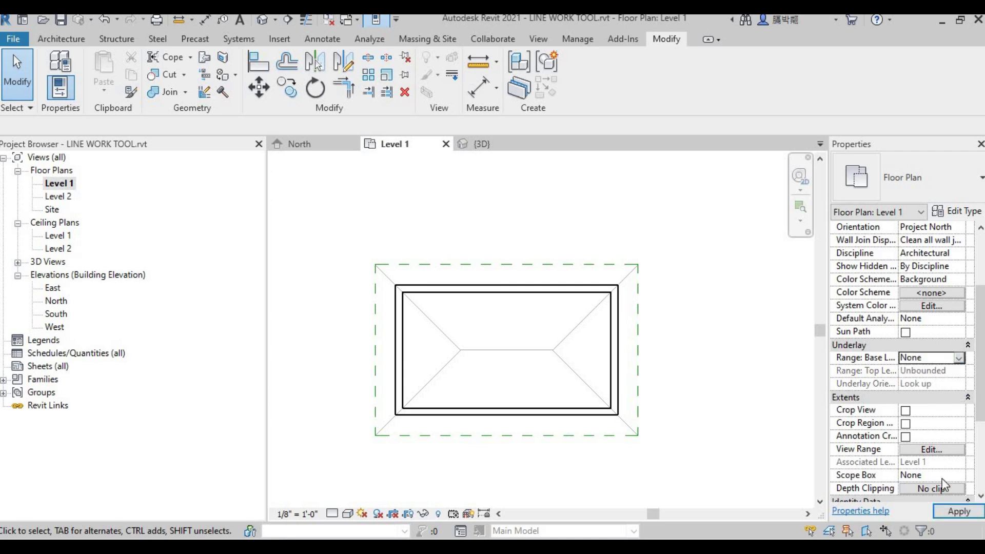
{"action": "left_click", "coordinate": [955, 511]}
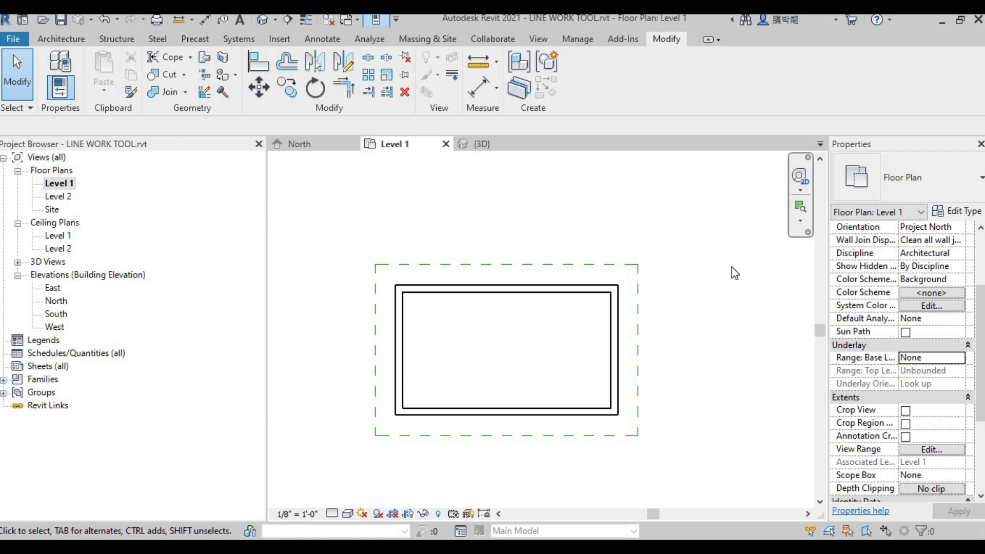
Step: Open the Level 2 floor plan and check its visual style options
{"action": "left_click", "coordinate": [61, 197]}
{"action": "double_click", "coordinate": [61, 197]}
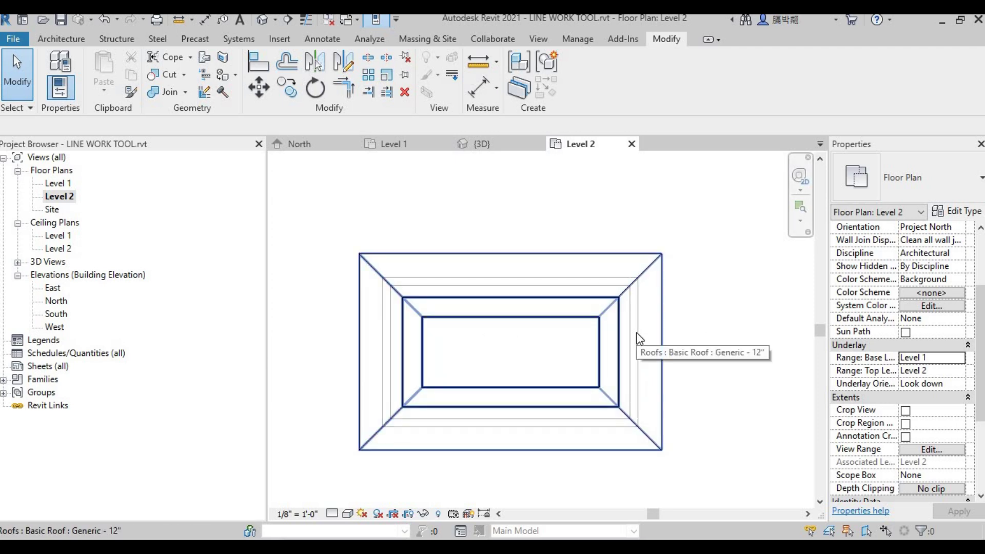
{"action": "left_click", "coordinate": [347, 514]}
{"action": "left_click", "coordinate": [386, 454]}
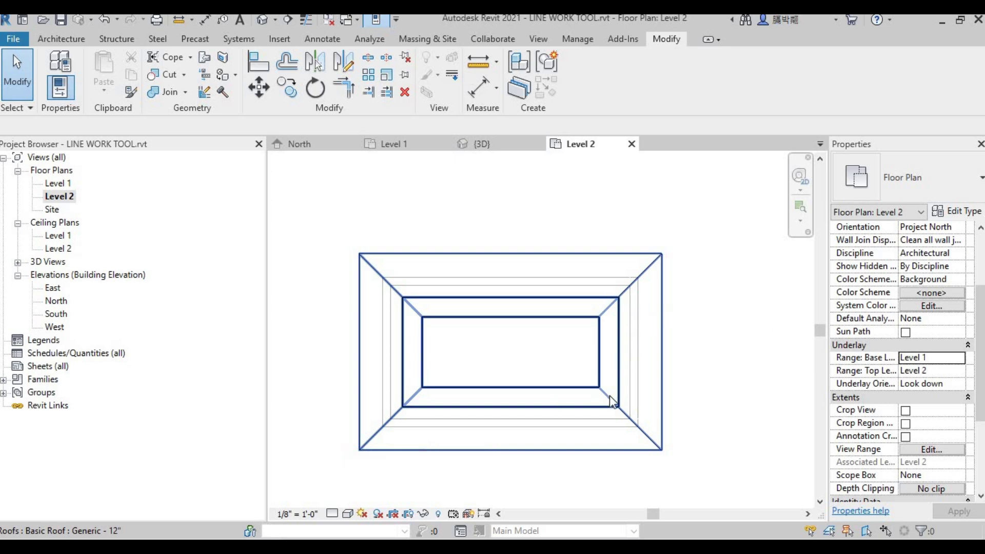
Step: Use Linework to override the outer wall lines beneath the roof on Level 2 with the <Hidden Lines> style
{"action": "left_click", "coordinate": [452, 75]}
{"action": "left_click", "coordinate": [561, 277]}
{"action": "left_click", "coordinate": [563, 426]}
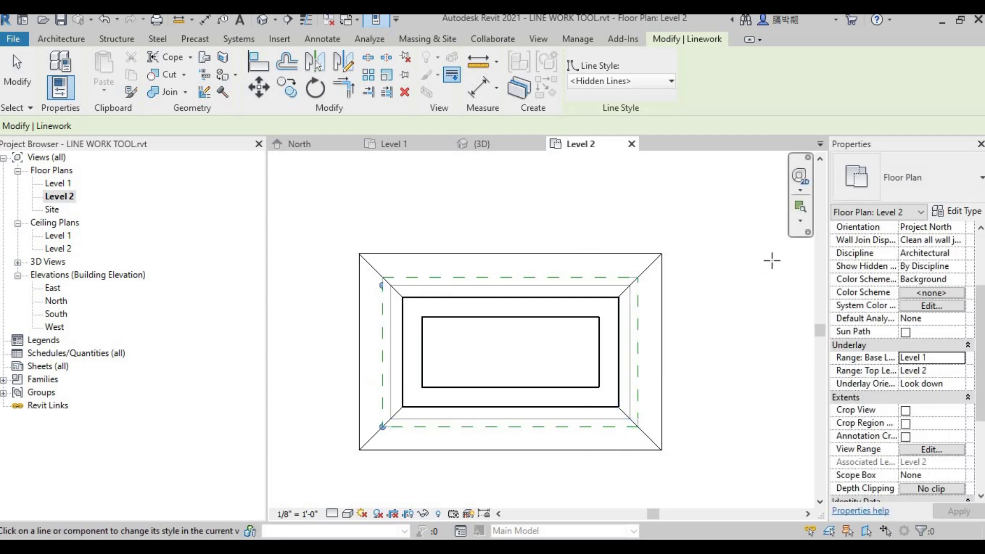
Step: Apply <Hidden Lines> to the short leftover wall segments at the lower-left and upper-right corners, and leave the Linework tool
{"action": "scroll", "coordinate": [387, 429], "scroll_direction": "up", "scroll_amount": 3}
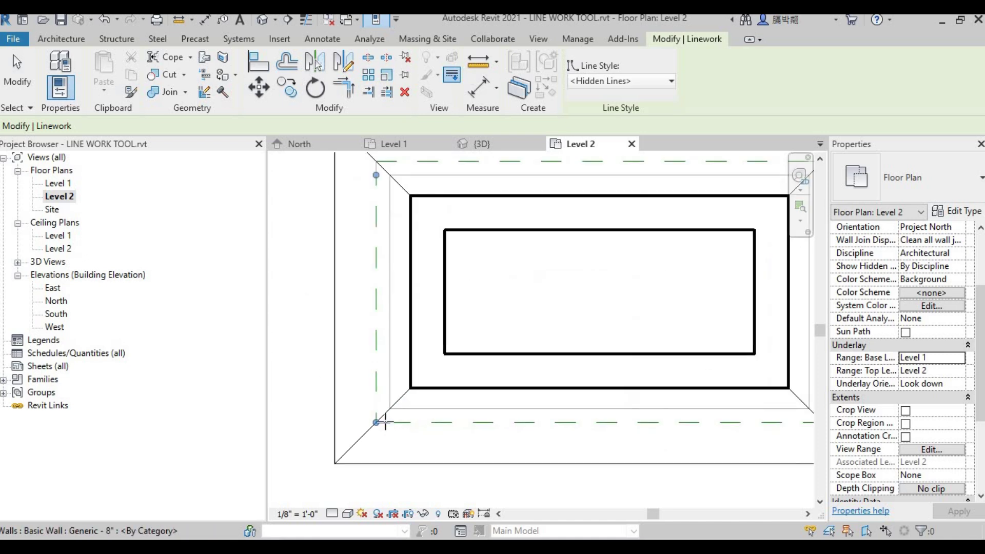
{"action": "scroll", "coordinate": [403, 430], "scroll_direction": "down", "scroll_amount": 2}
{"action": "scroll", "coordinate": [683, 259], "scroll_direction": "up", "scroll_amount": 1}
{"action": "left_click", "coordinate": [680, 259]}
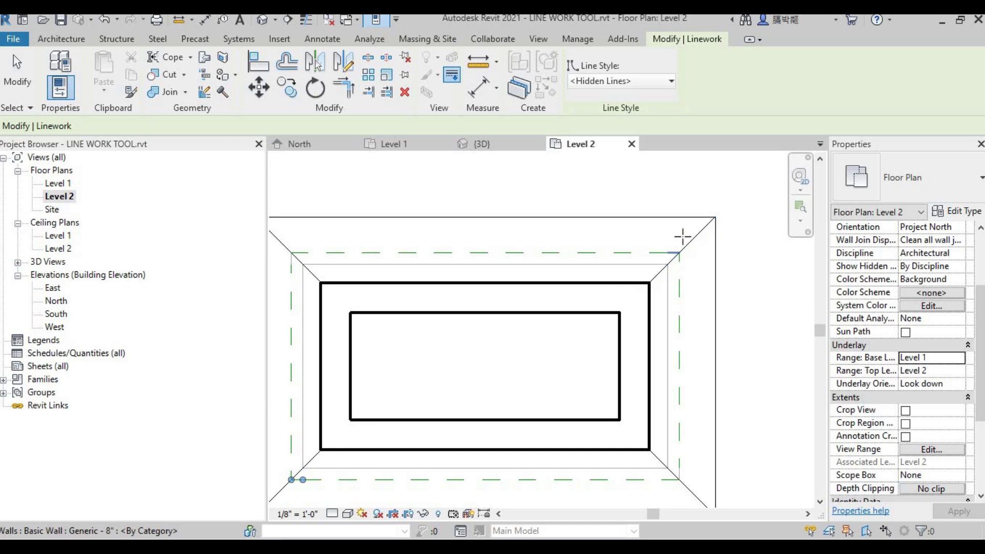
{"action": "scroll", "coordinate": [657, 220], "scroll_direction": "down", "scroll_amount": 1}
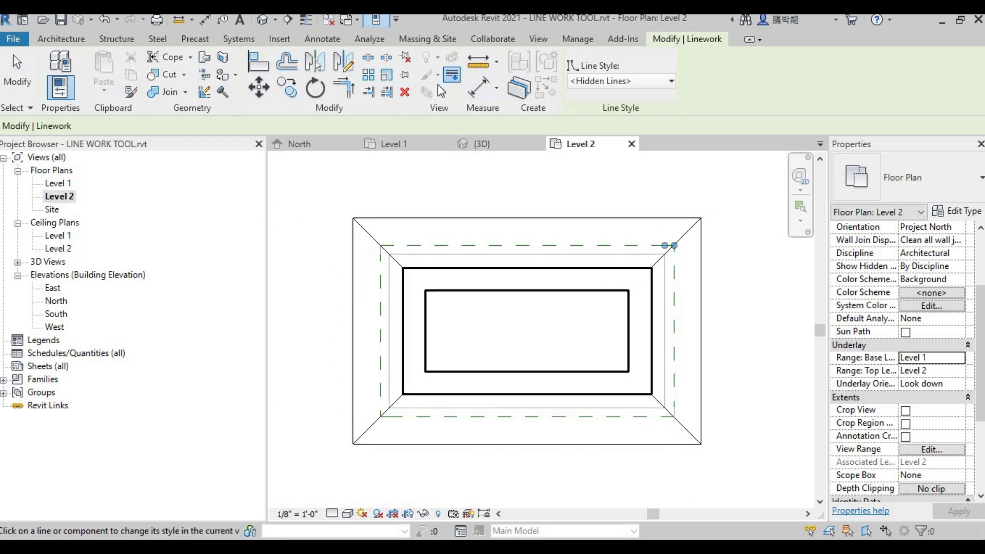
{"action": "right_click", "coordinate": [511, 201]}
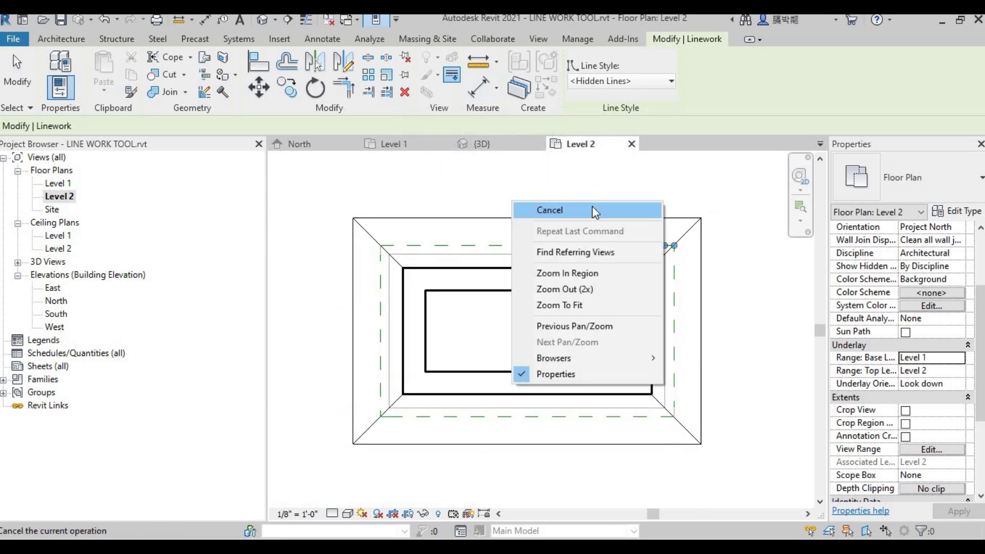
{"action": "left_click", "coordinate": [547, 210]}
{"action": "right_click", "coordinate": [437, 190]}
{"action": "left_click", "coordinate": [498, 200]}
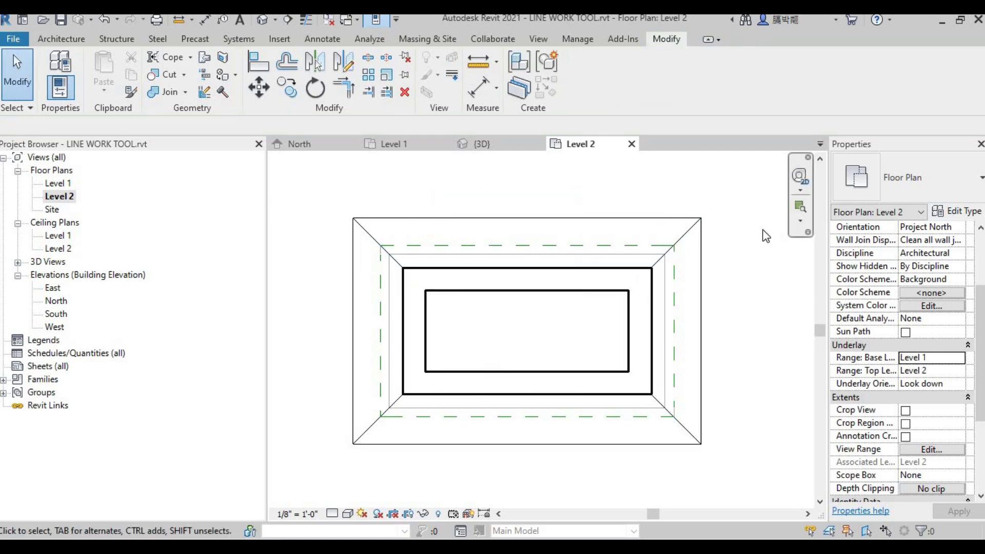
{"action": "scroll", "coordinate": [713, 319], "scroll_direction": "down", "scroll_amount": 3}
{"action": "scroll", "coordinate": [737, 315], "scroll_direction": "up", "scroll_amount": 3}
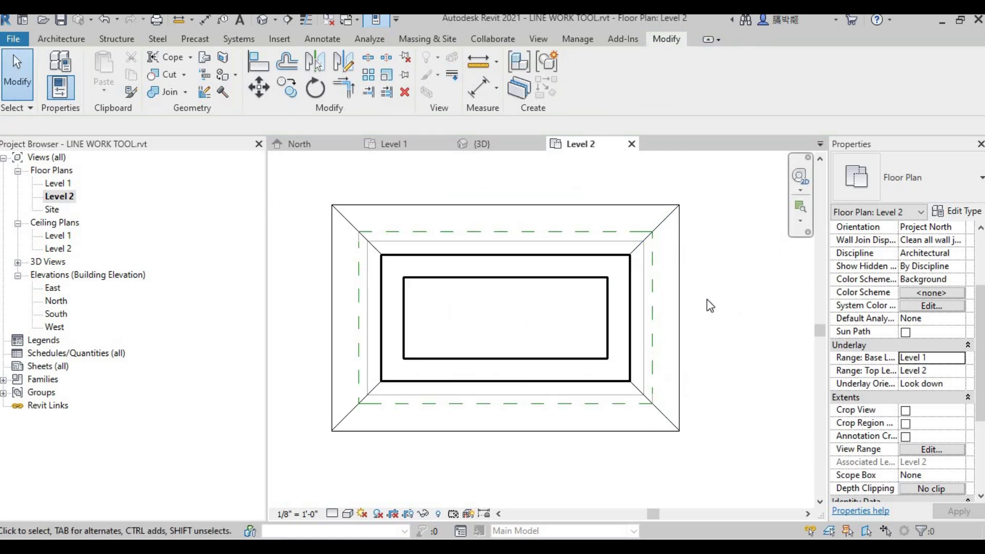
{"action": "scroll", "coordinate": [718, 310], "scroll_direction": "down", "scroll_amount": 2}
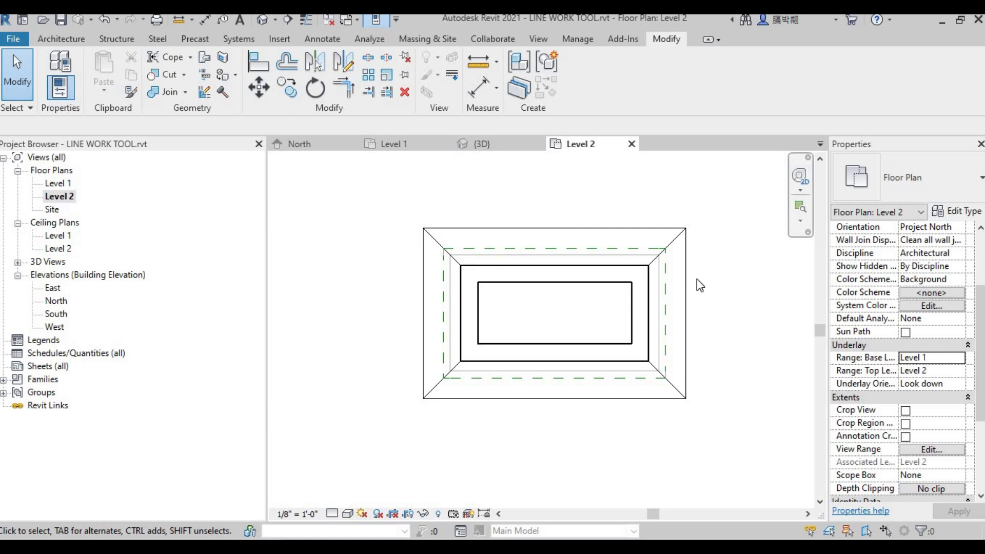
{"action": "scroll", "coordinate": [700, 283], "scroll_direction": "up", "scroll_amount": 2}
{"action": "scroll", "coordinate": [700, 247], "scroll_direction": "down", "scroll_amount": 2}
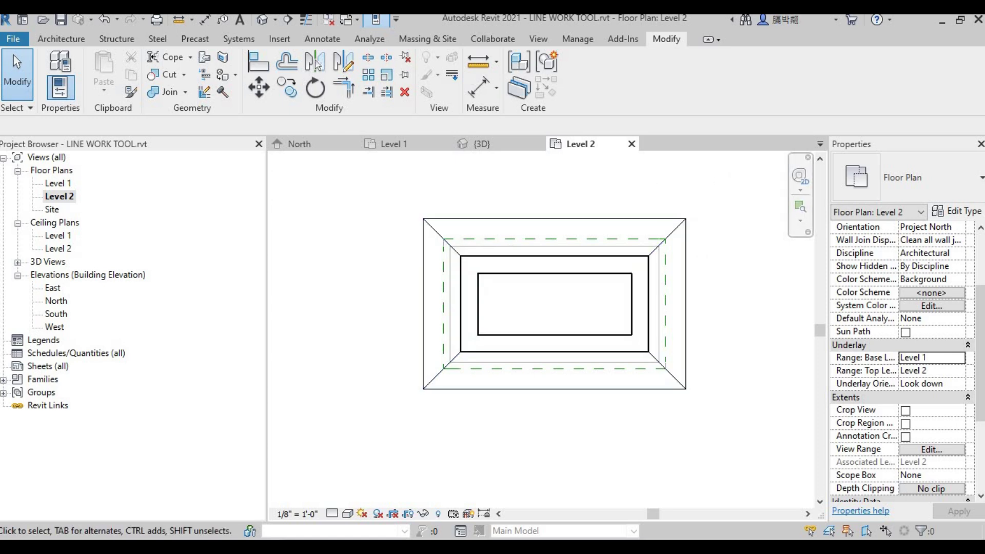
Step: Preview the Level 2 plan's printout with ABS PDF Driver v400 as the printer, and close the preview
{"action": "left_click", "coordinate": [19, 43]}
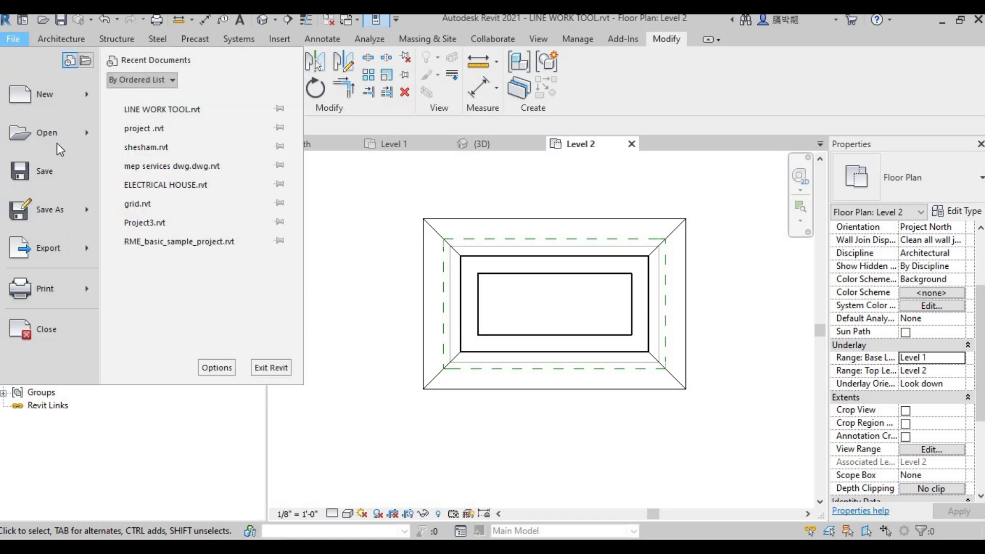
{"action": "mouse_move", "coordinate": [38, 249]}
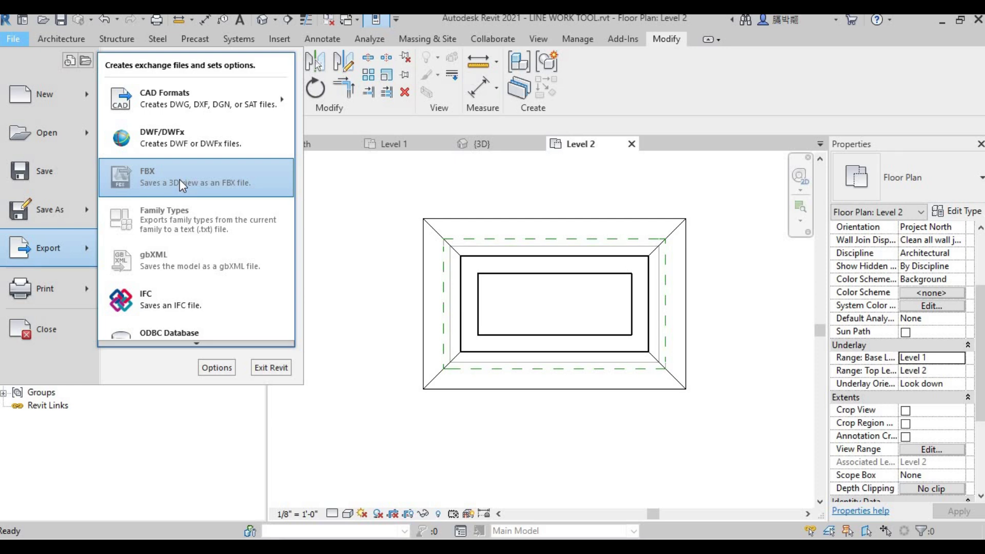
{"action": "left_click", "coordinate": [68, 285]}
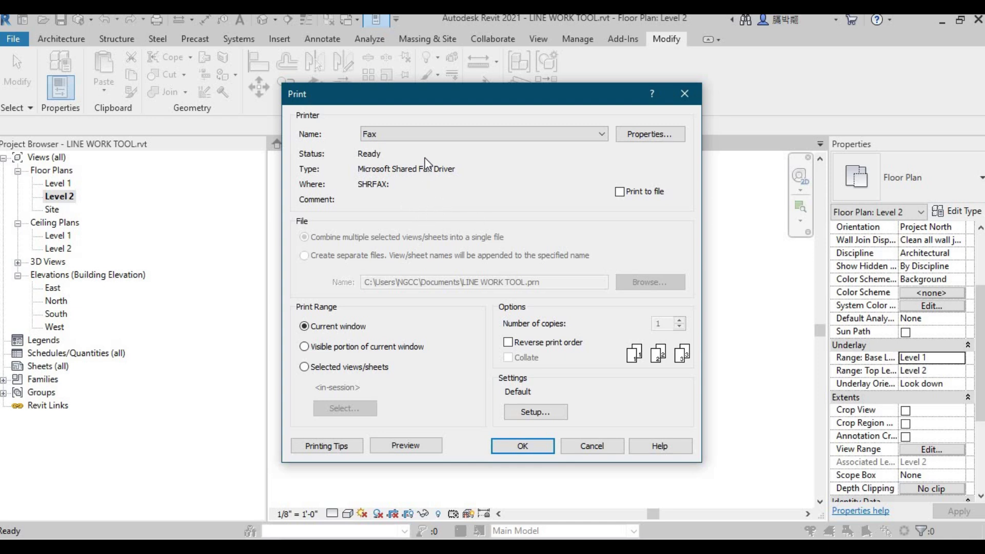
{"action": "left_click", "coordinate": [476, 135]}
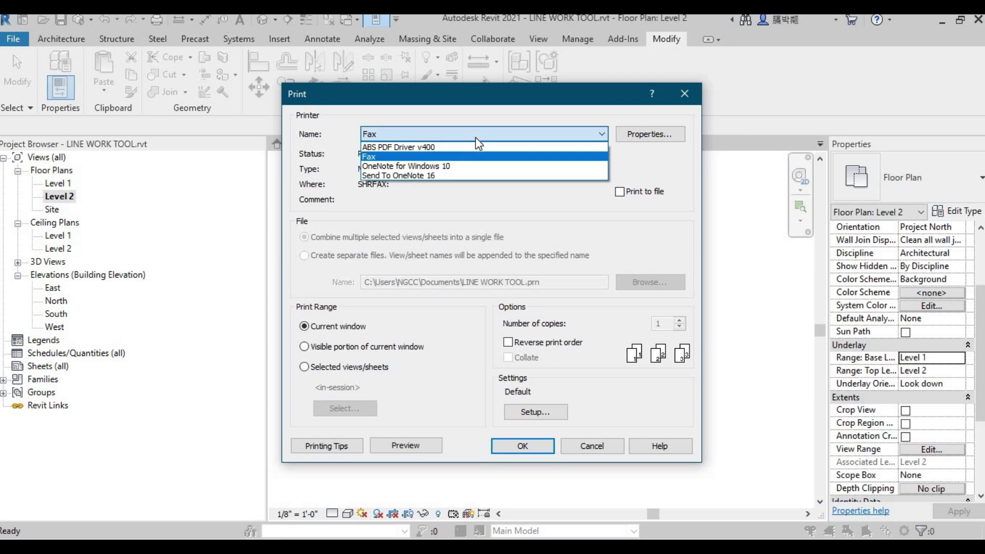
{"action": "left_click", "coordinate": [417, 148]}
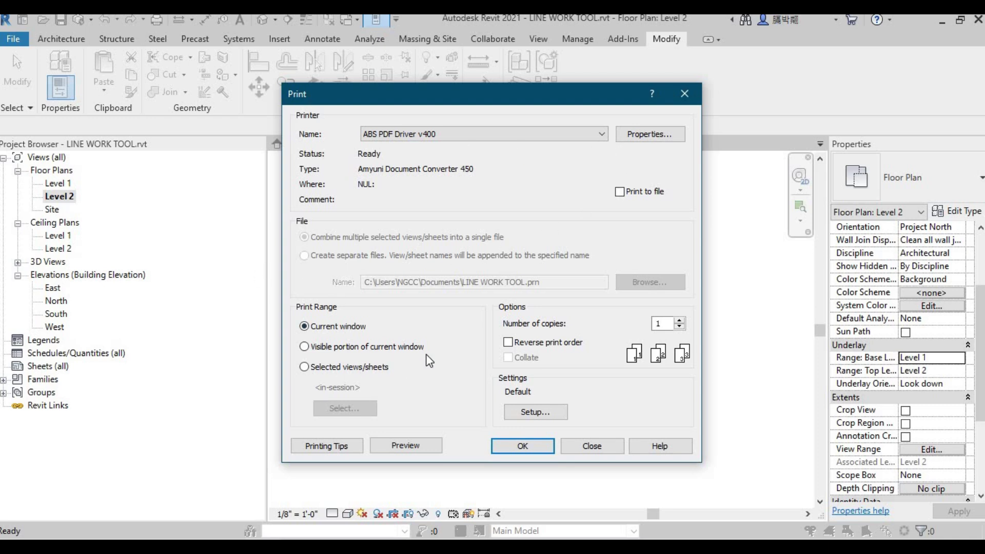
{"action": "left_click", "coordinate": [408, 446]}
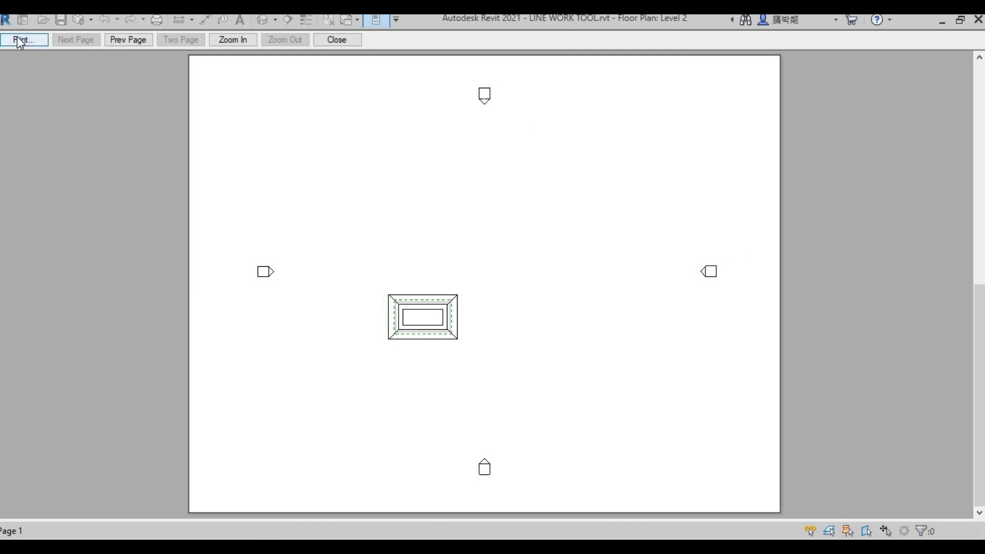
{"action": "left_click", "coordinate": [337, 40]}
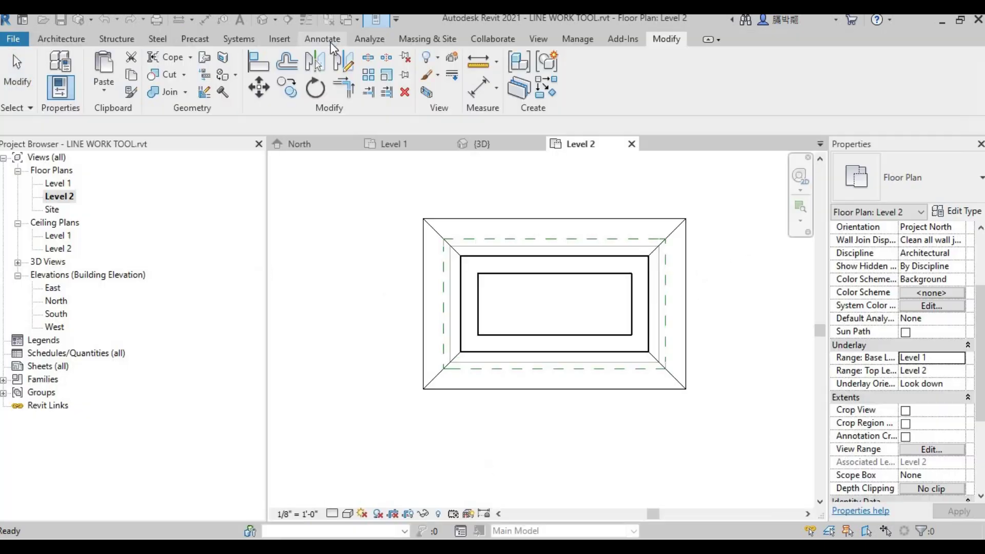
Step: Hide the Elevations annotation category in the Level 2 floor plan through its Visibility/Graphic Overrides
{"action": "scroll", "coordinate": [530, 297], "scroll_direction": "down", "scroll_amount": 6}
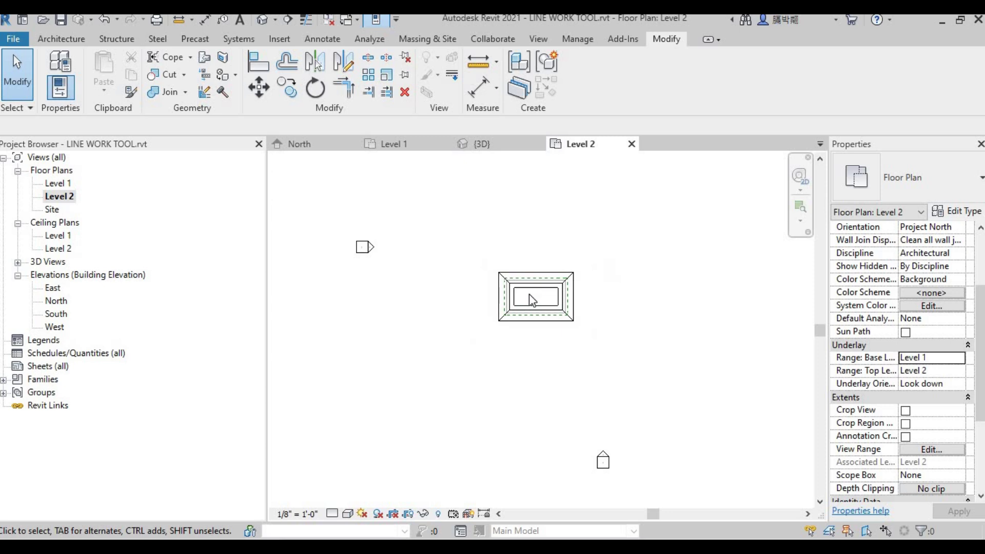
{"action": "scroll", "coordinate": [575, 262], "scroll_direction": "up", "scroll_amount": 2}
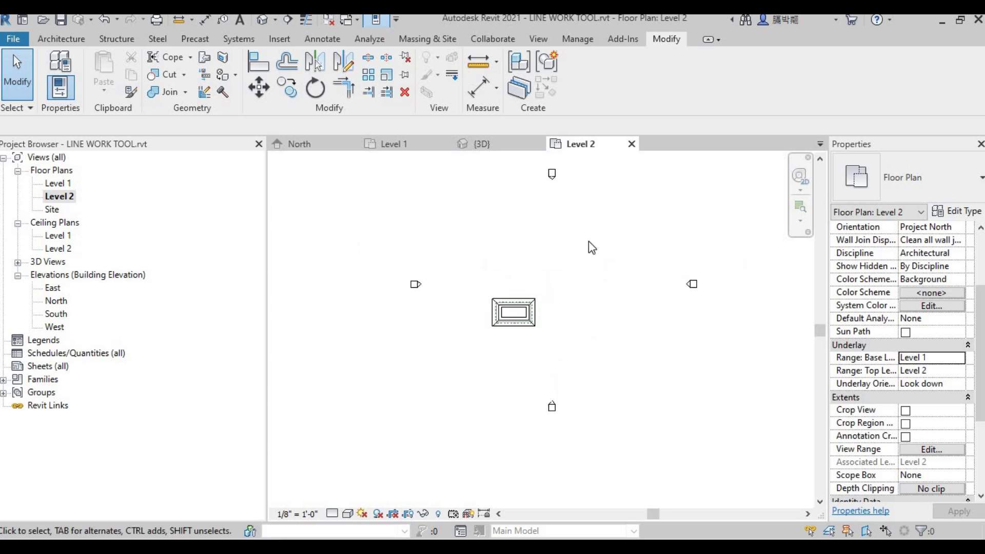
{"action": "key", "text": "v"}
{"action": "key", "text": "g"}
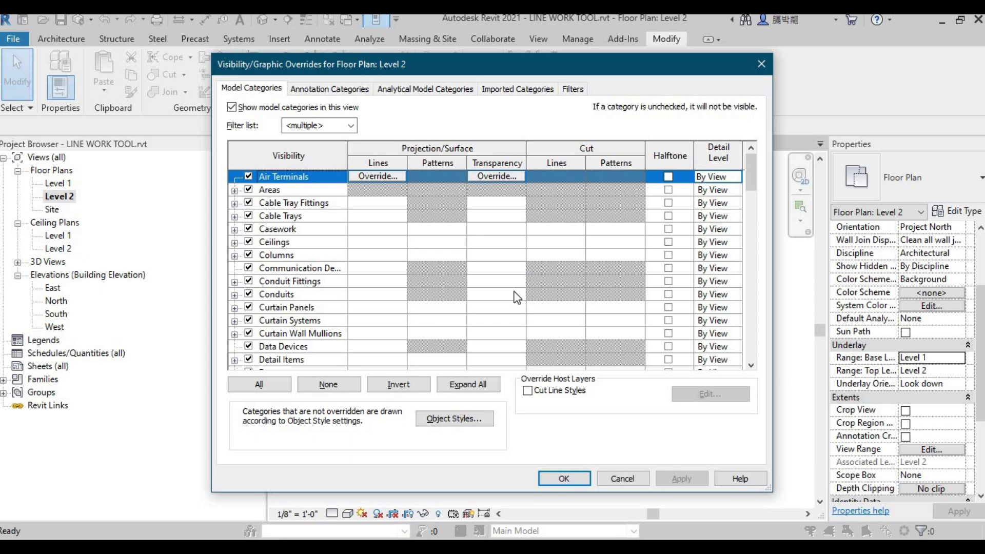
{"action": "key", "text": "e"}
{"action": "scroll", "coordinate": [362, 285], "scroll_direction": "down", "scroll_amount": 1}
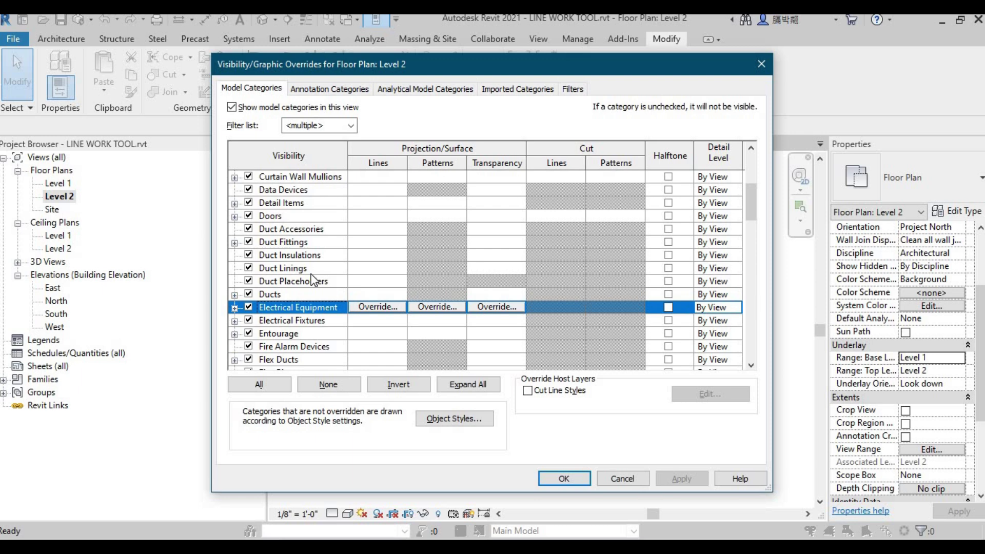
{"action": "scroll", "coordinate": [311, 280], "scroll_direction": "down", "scroll_amount": 1}
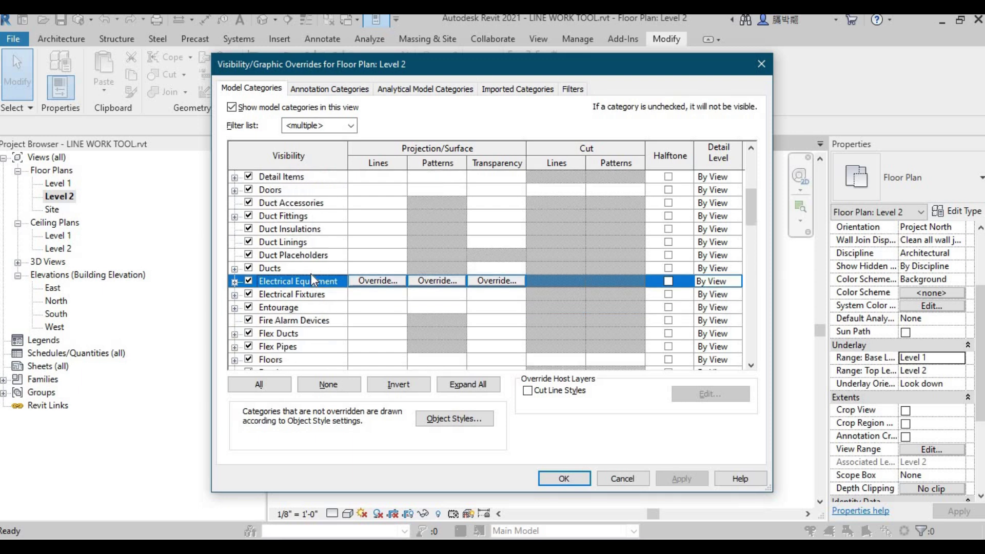
{"action": "left_click", "coordinate": [319, 92]}
{"action": "key", "text": "e"}
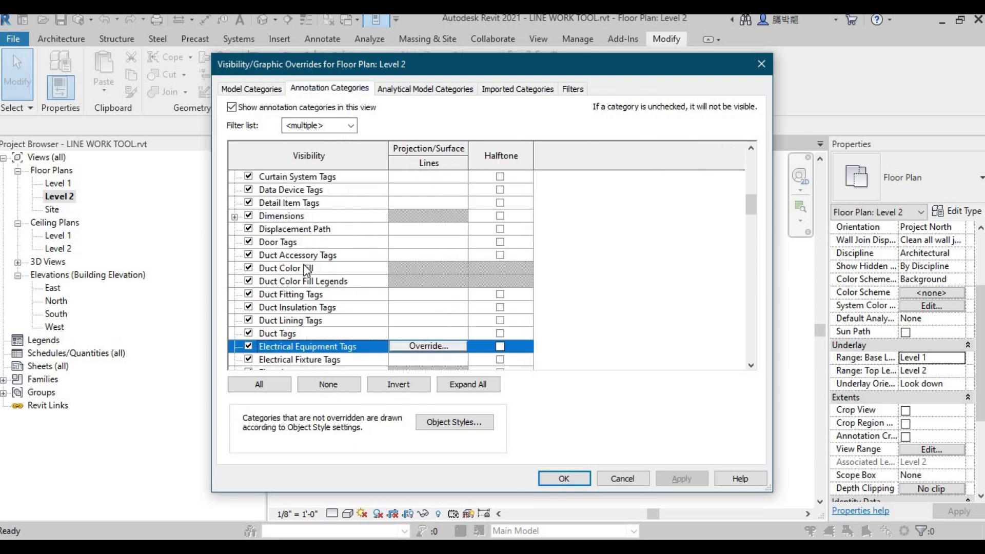
{"action": "scroll", "coordinate": [307, 269], "scroll_direction": "down", "scroll_amount": 3}
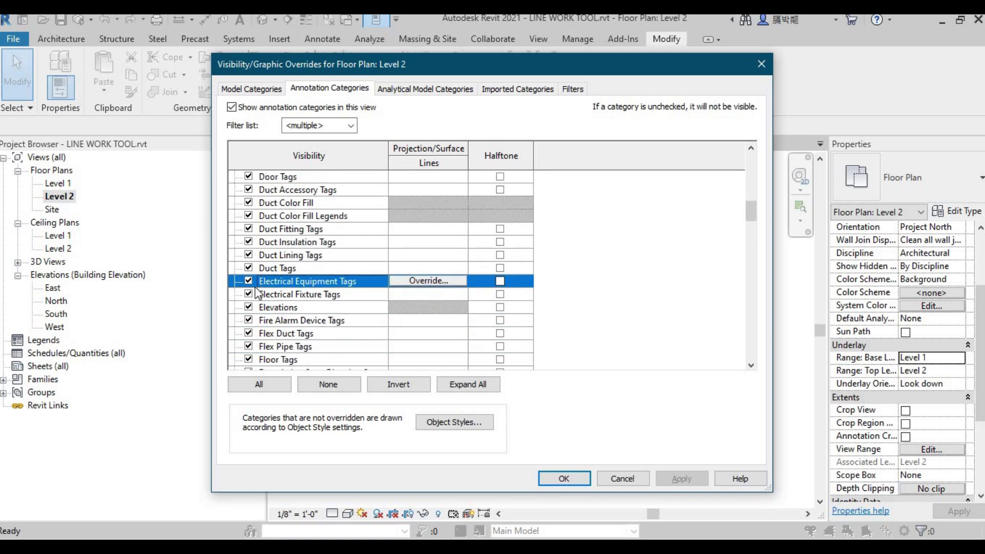
{"action": "left_click", "coordinate": [250, 308]}
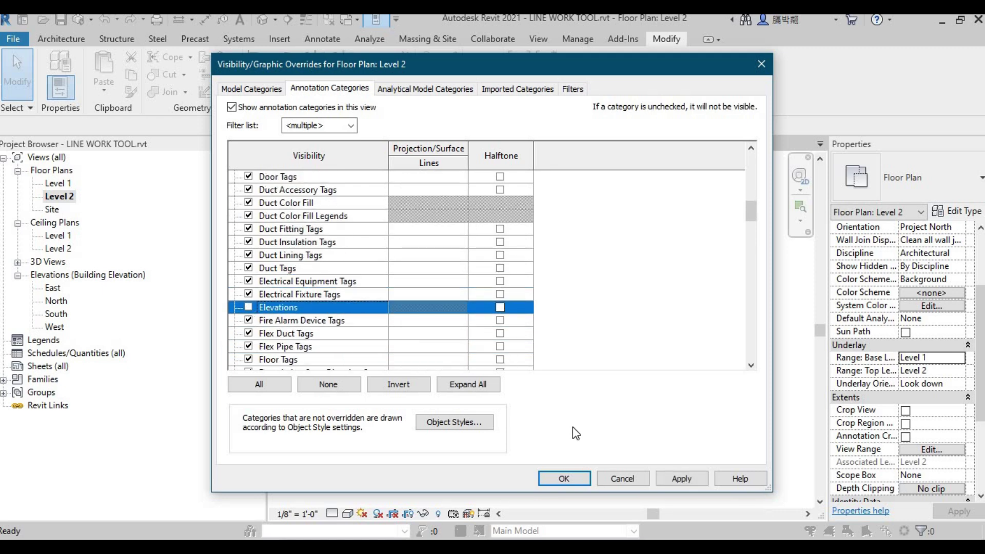
{"action": "left_click", "coordinate": [553, 478]}
{"action": "scroll", "coordinate": [569, 342], "scroll_direction": "down", "scroll_amount": 4}
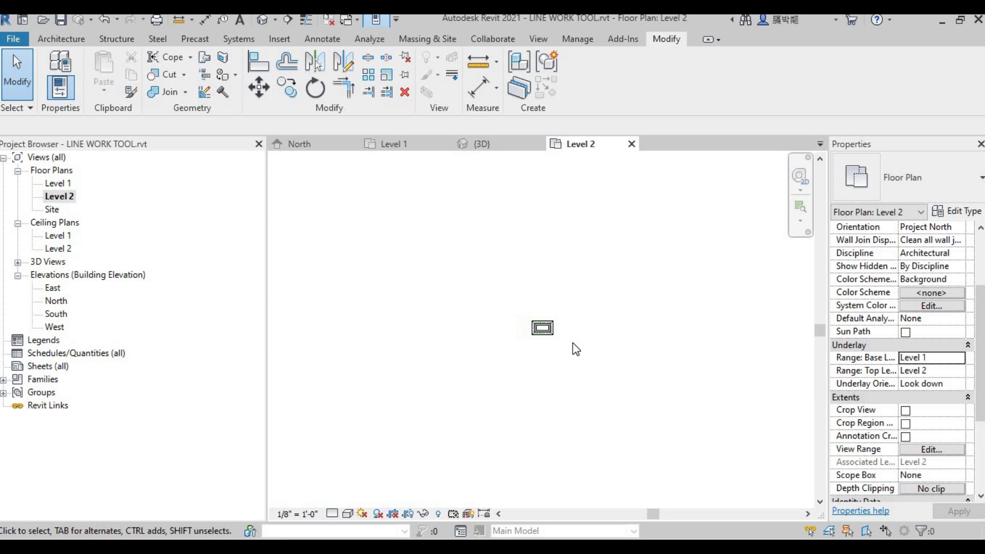
{"action": "scroll", "coordinate": [572, 345], "scroll_direction": "up", "scroll_amount": 2}
{"action": "scroll", "coordinate": [538, 324], "scroll_direction": "up", "scroll_amount": 5}
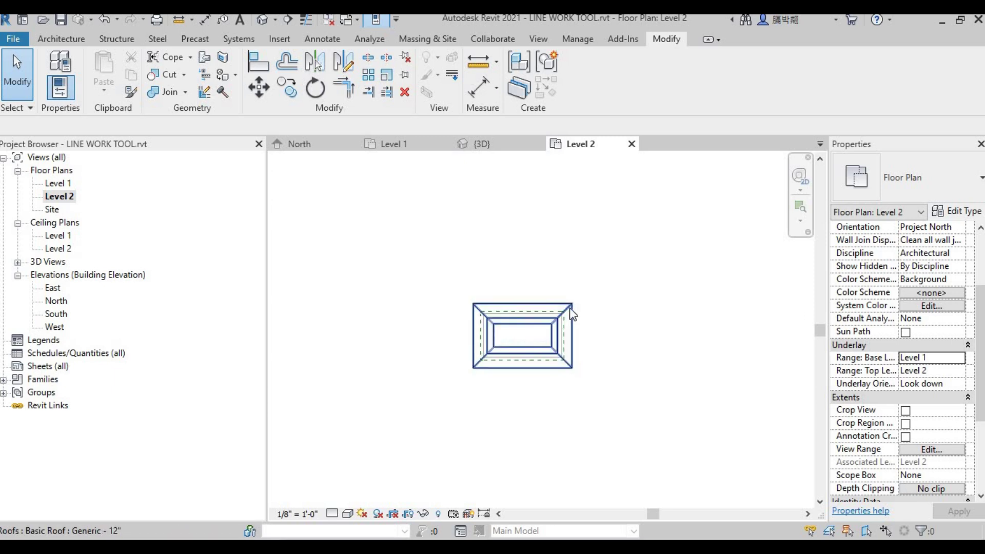